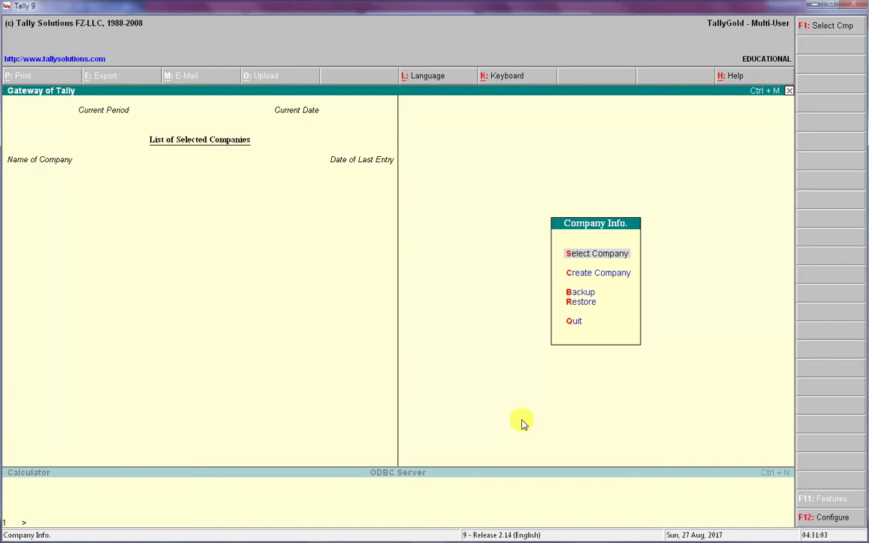
Create the company 'Madhavi & Anannya Pvt Ltd' with default details and save it.
key(c)
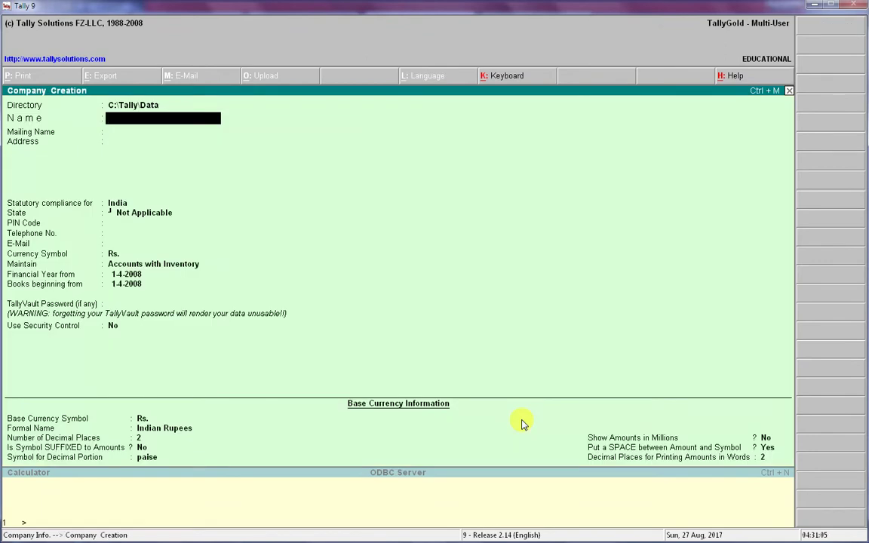
text(Madhavi & Anannya Pvt Ltd)
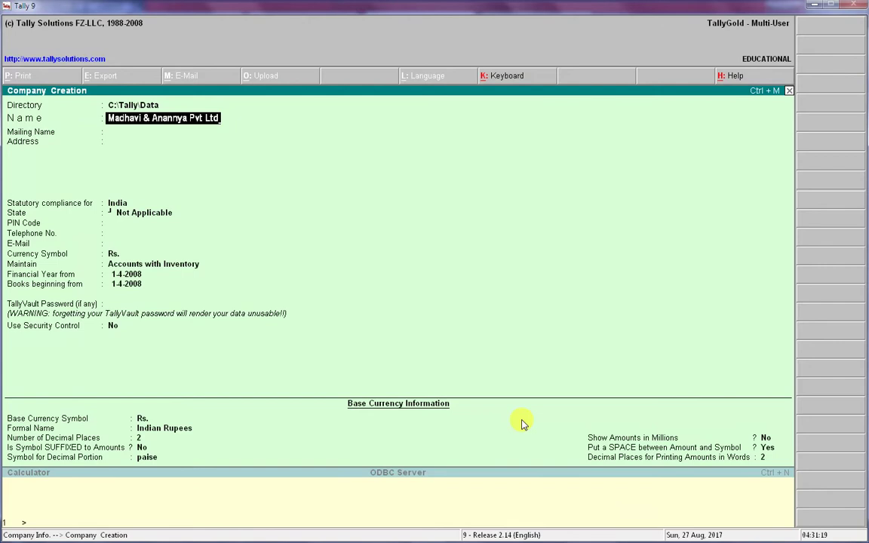
key(Return)
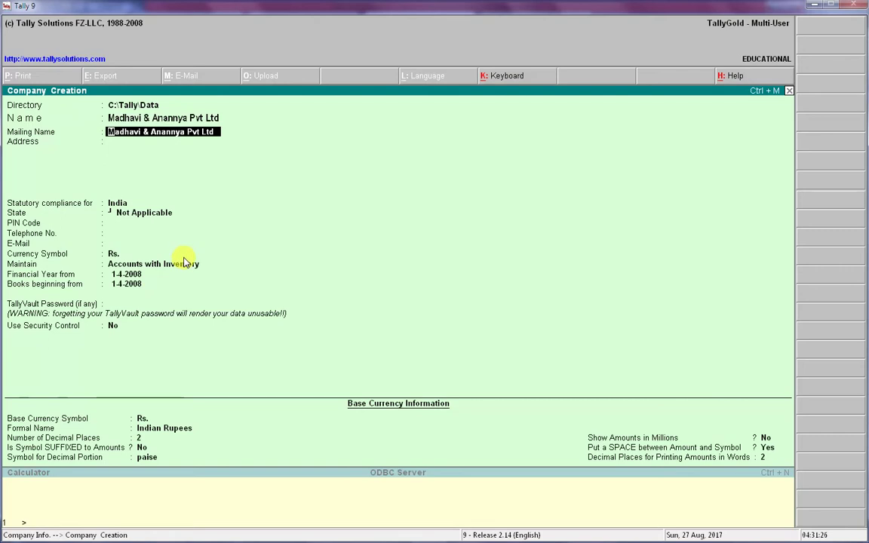
key(ctrl+a)
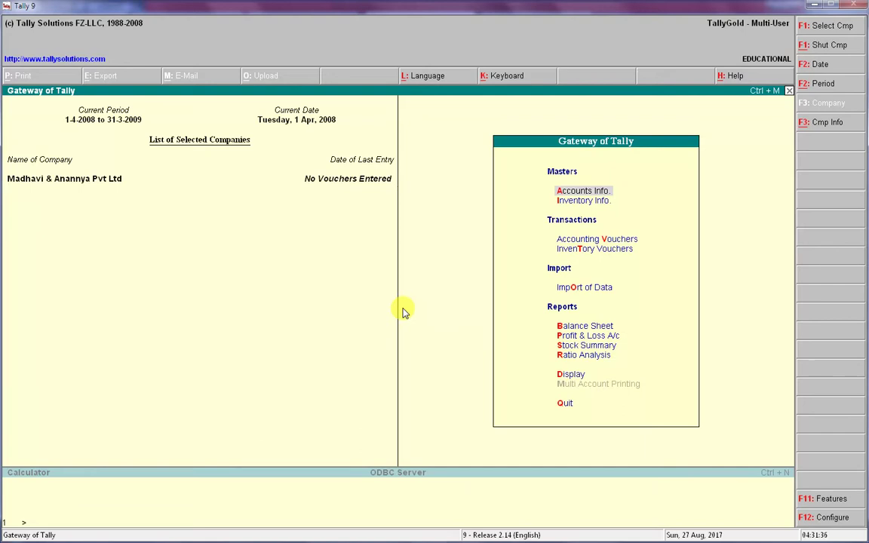
Review the Inventory Features in Company Features (F11) and leave them unchanged.
key(F11)
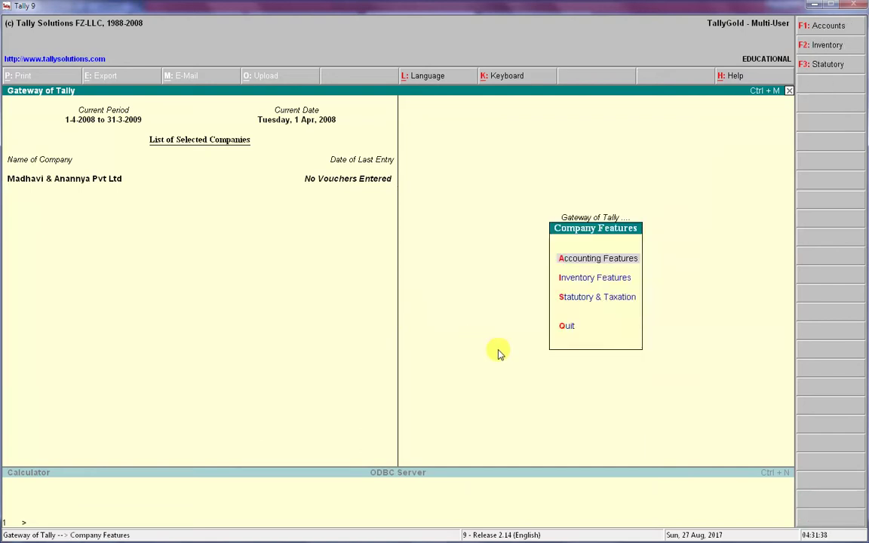
key(Down)
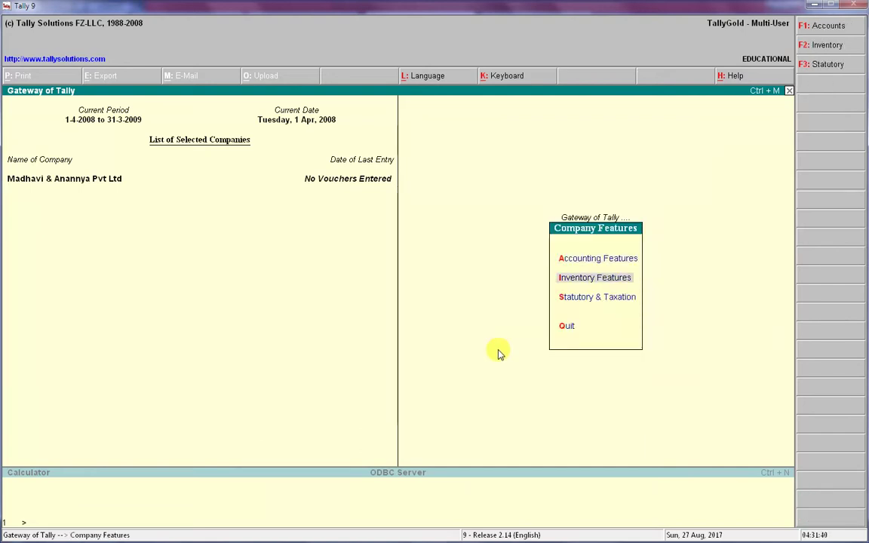
key(Return)
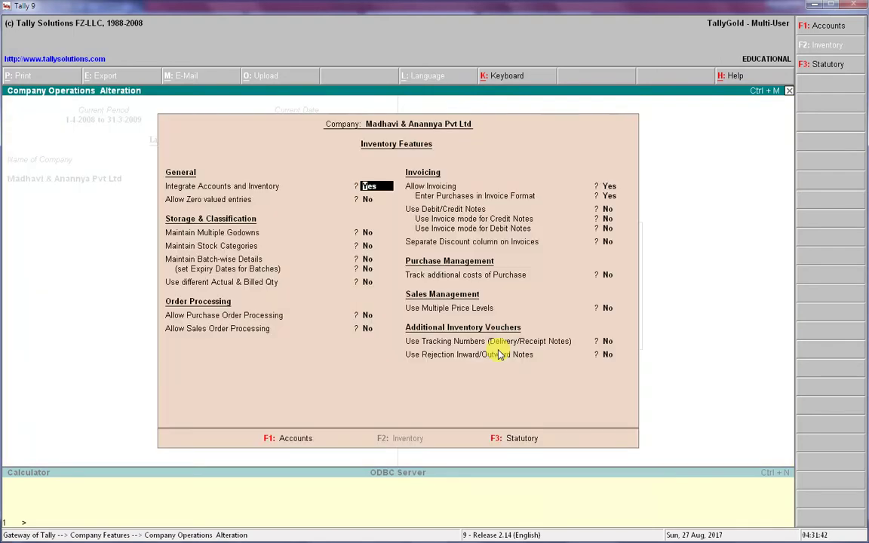
key(Return)
key(Return)
key(Return)
key(Return)
key(Return)
key(Return)
key(Up)
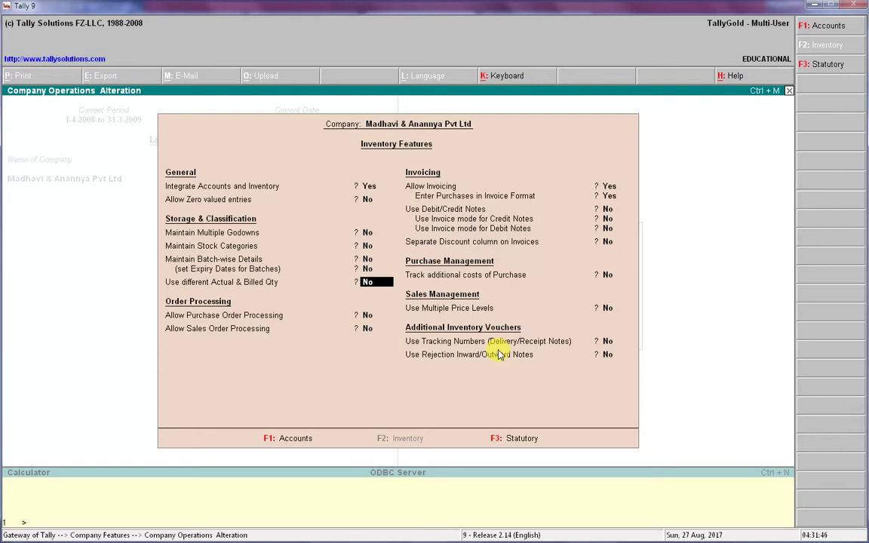
key(Return)
key(ctrl+a)
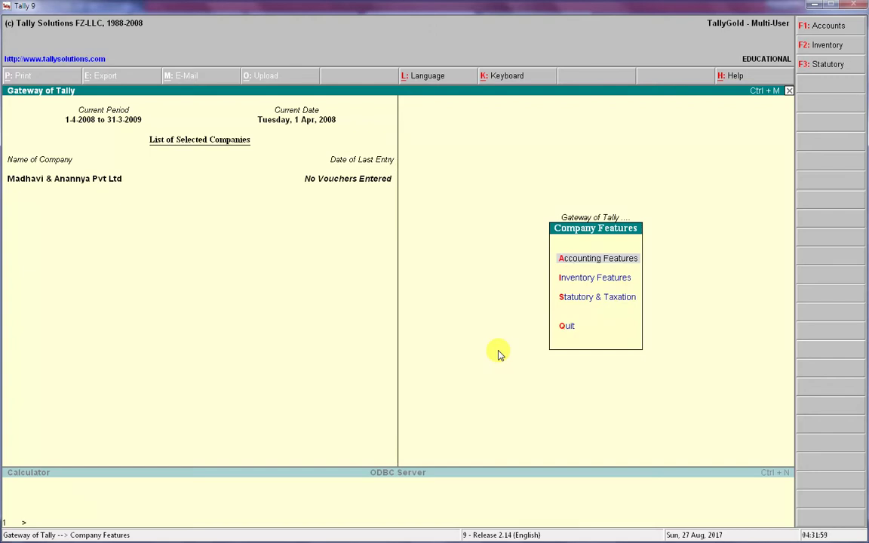
Set Maintain Budgets and Controls to Yes in Accounting Features and save.
key(Return)
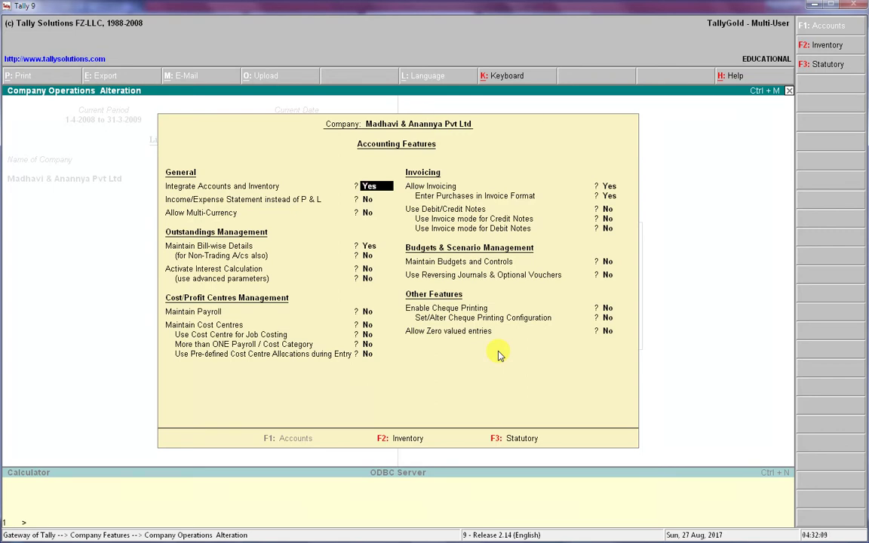
key(Return)
key(Return)
key(Return)
key(Return)
key(Return)
key(Return)
key(Return)
key(Return)
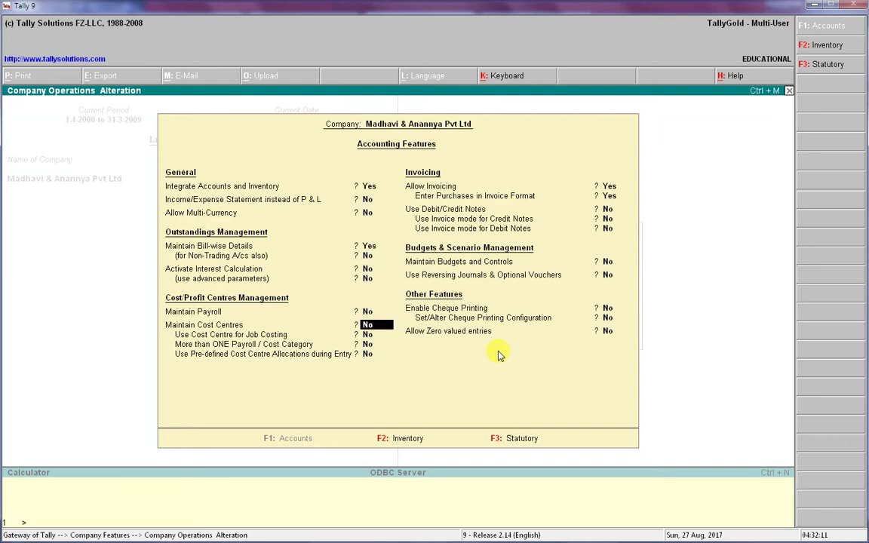
key(Return)
key(Return)
key(Return)
key(Return)
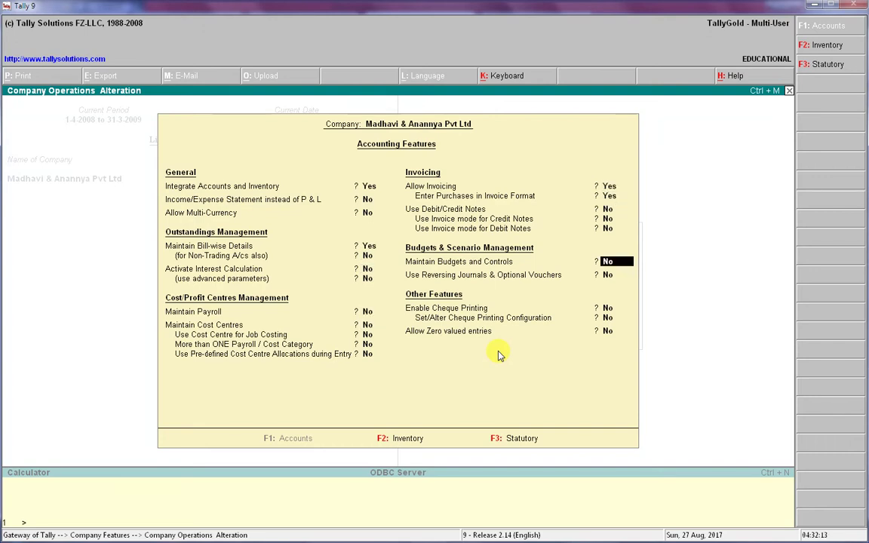
key(y)
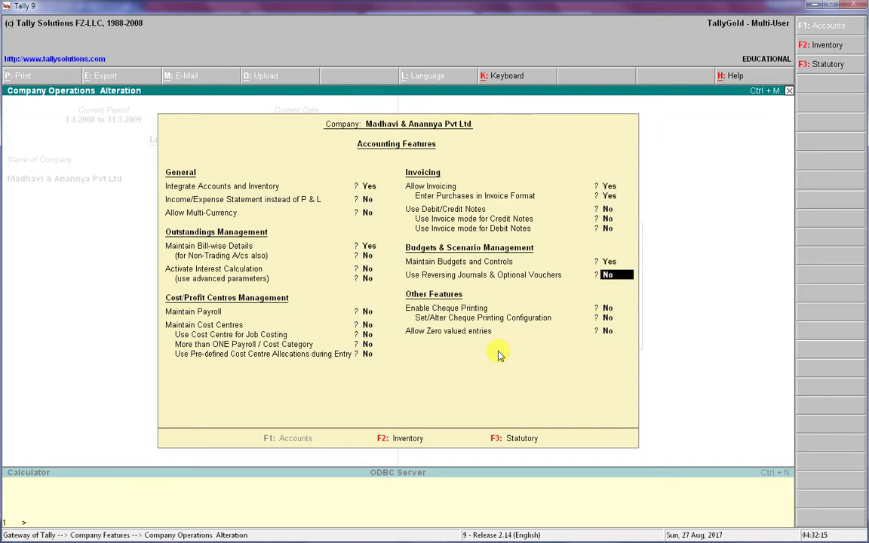
key(ctrl+a)
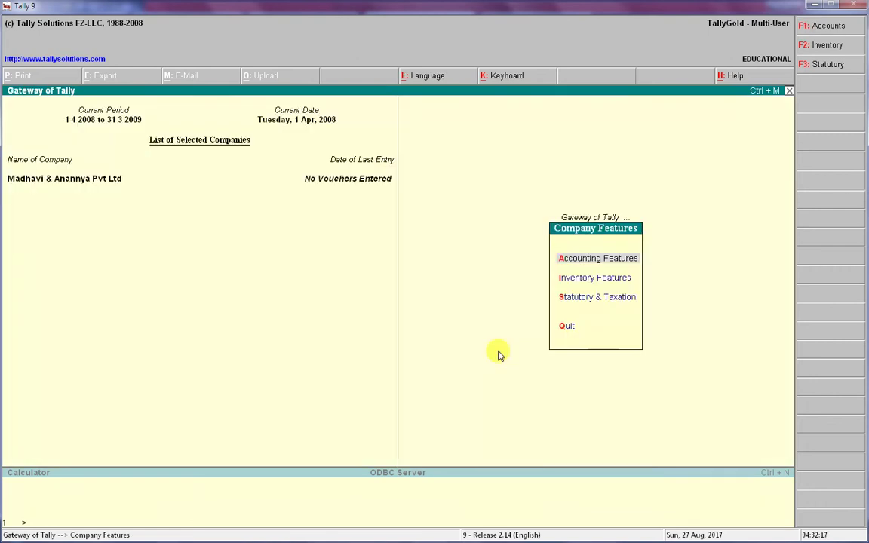
Create a second company named 'Aarti Pvt Ltd' and return to Gateway of Tally.
key(Escape)
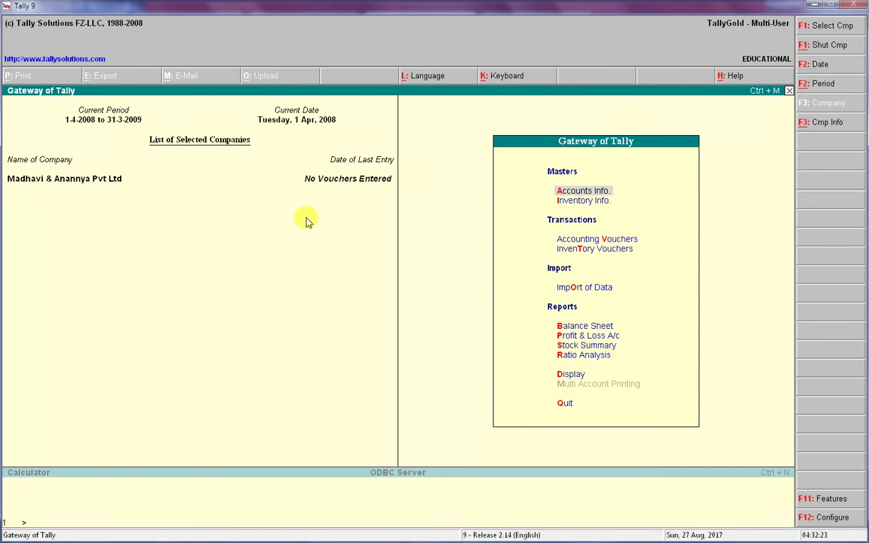
key(alt+F3)
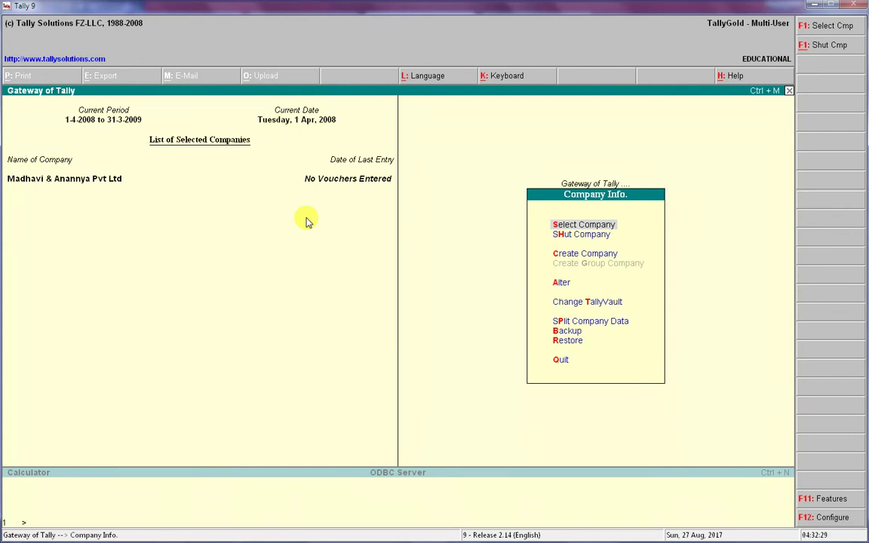
key(c)
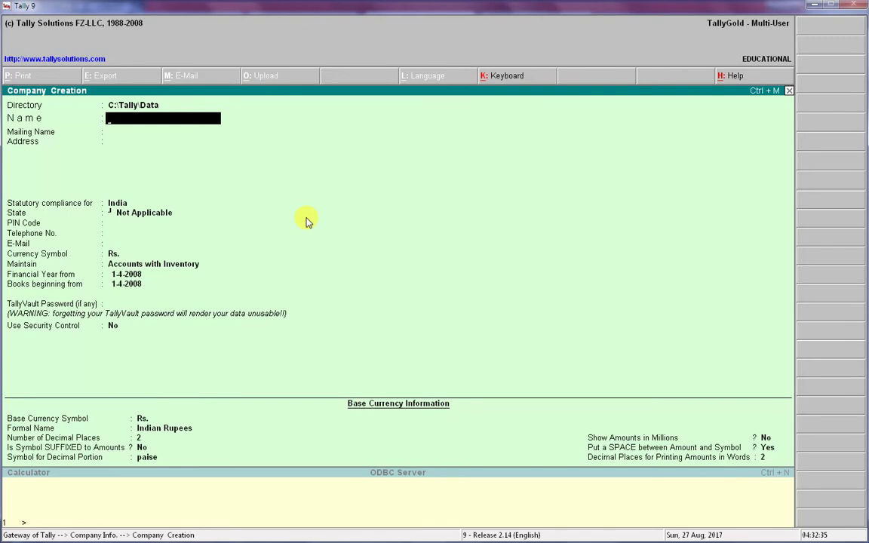
text(Aarti Pvt)
text( Ltd)
key(Return)
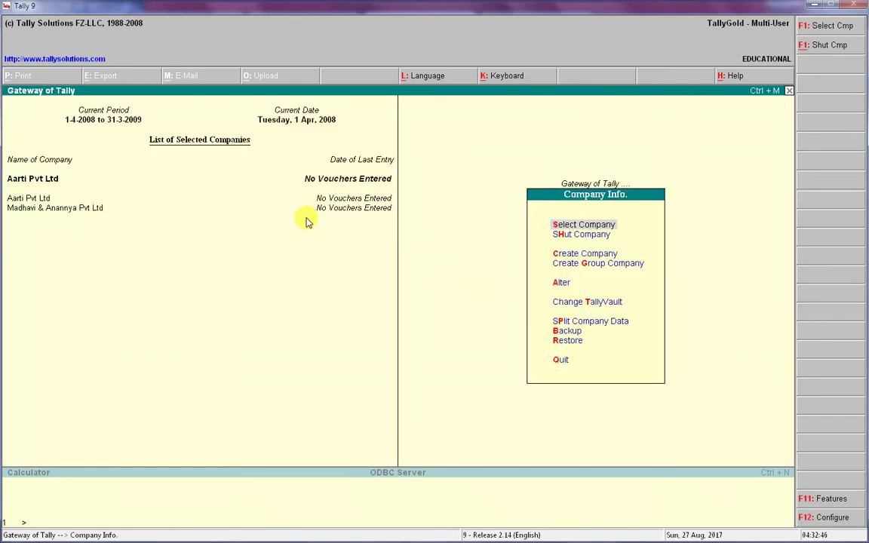
key(Escape)
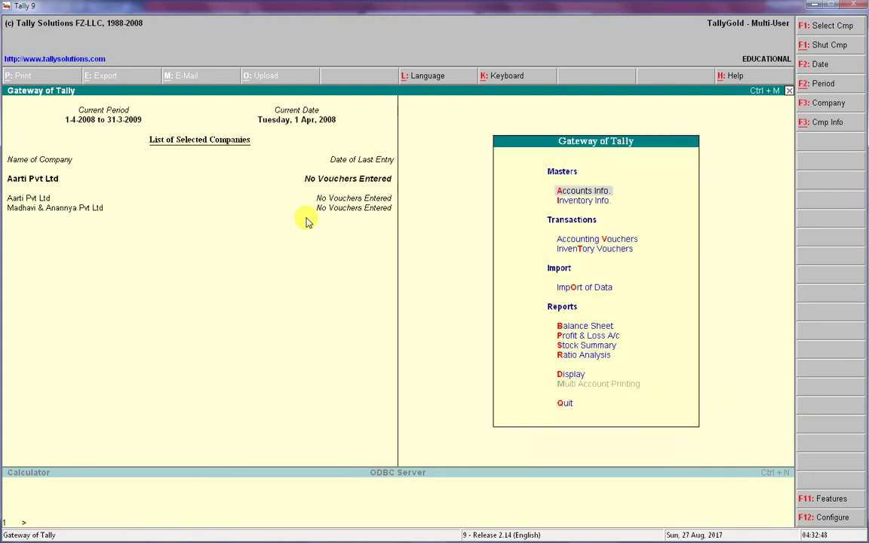
Open the voucher entry screen, then leave the empty sales voucher without quitting Tally.
key(v)
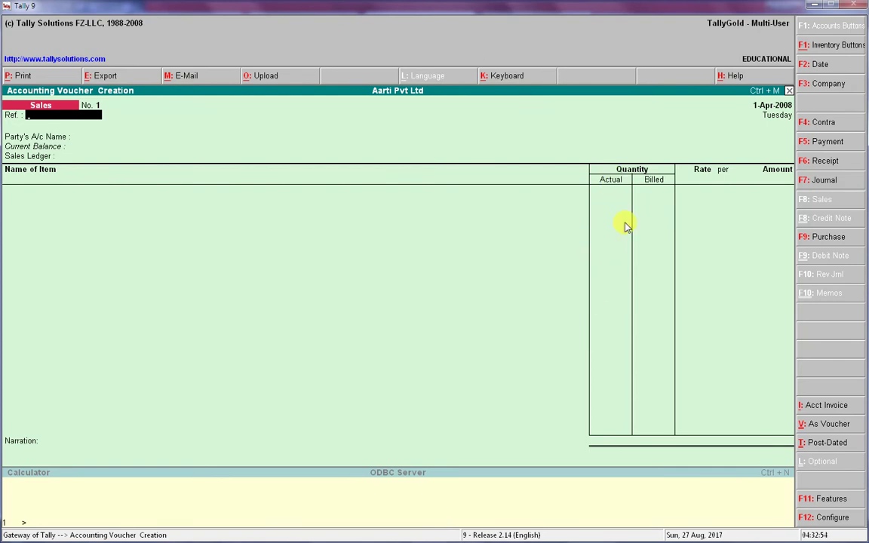
key(Escape)
key(y)
key(Escape)
key(n)
Start a ledger named 'Sd' under Sundry Debtors, then discard it unsaved.
key(a)
key(l)
key(c)
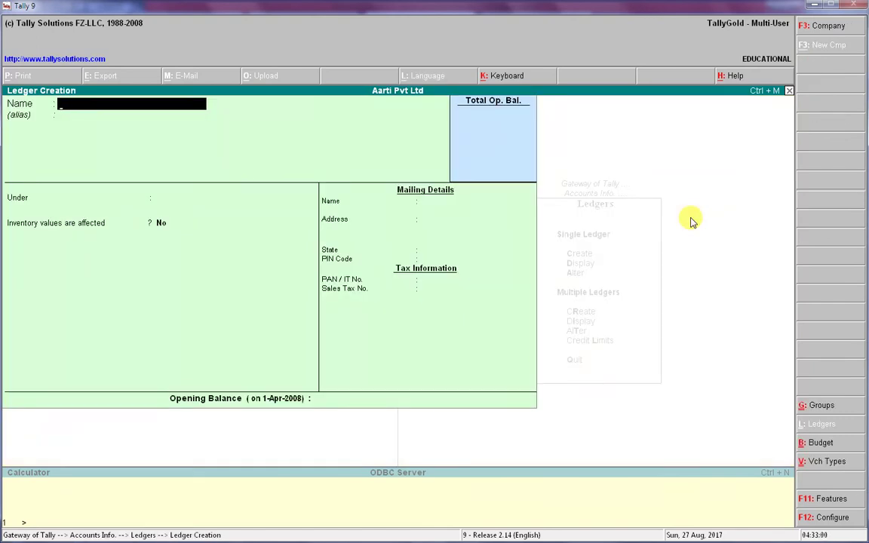
text(Sd)
key(Return)
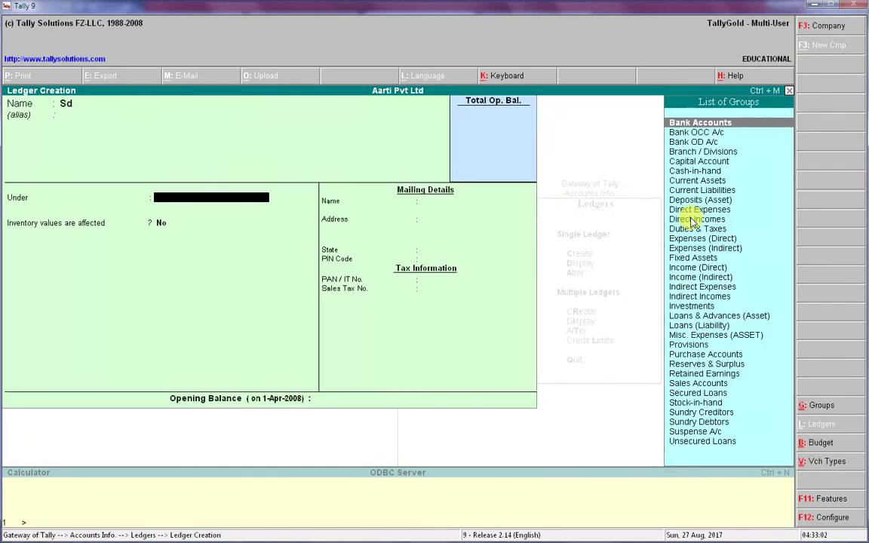
text(Sundry Debtors)
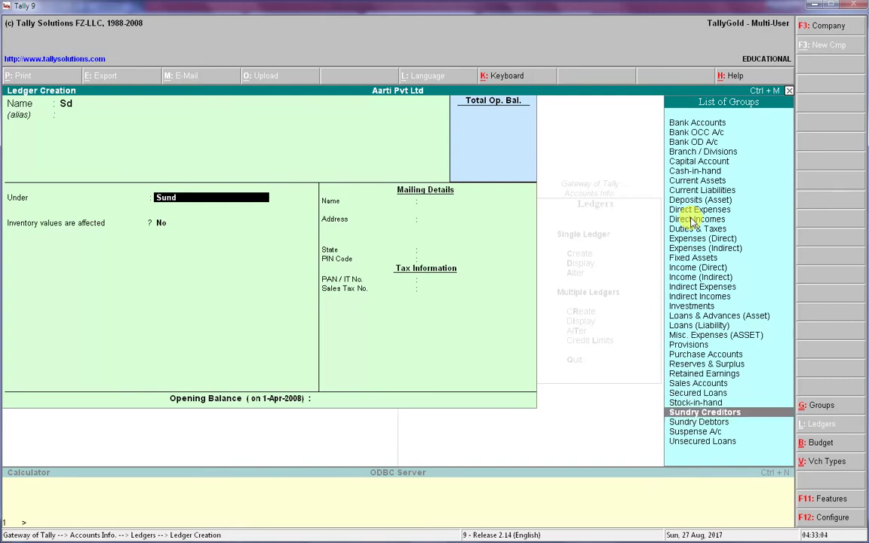
key(Return)
key(Return)
key(Return)
key(Escape)
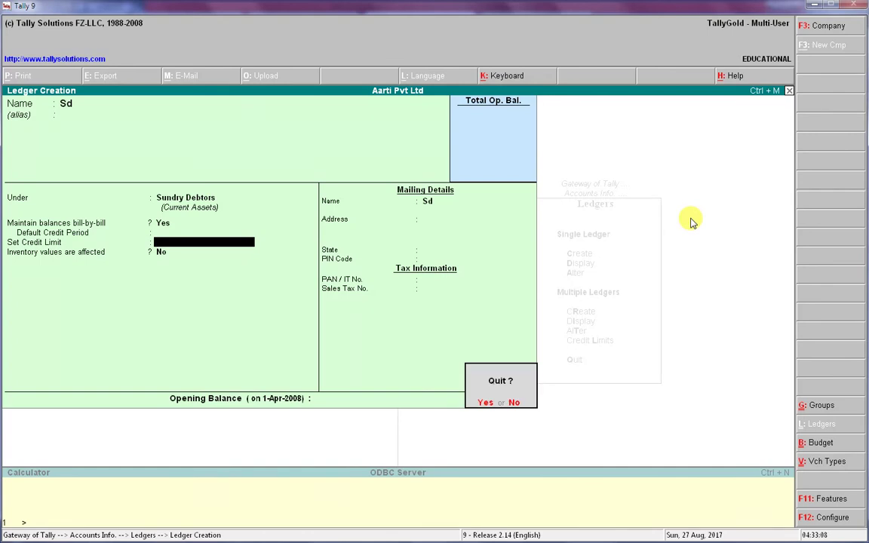
key(y)
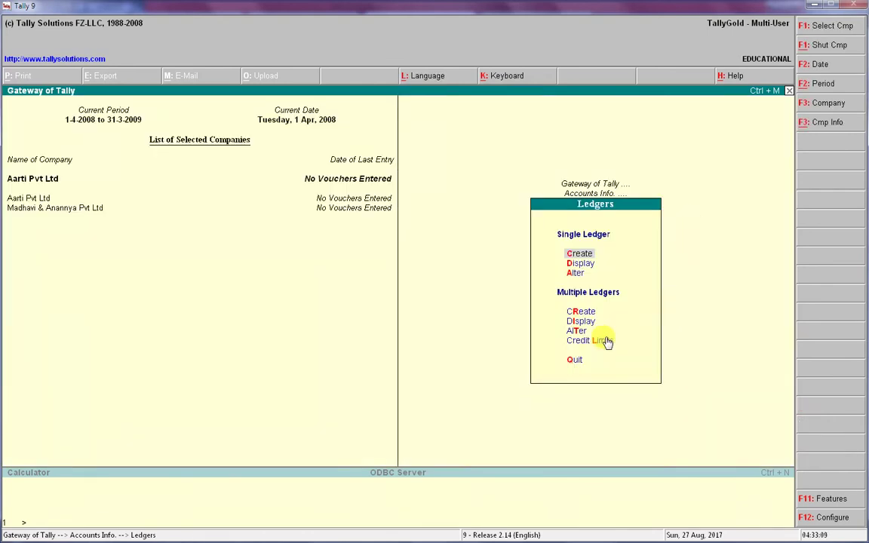
Switch the current company to Madhavi & Anannya Pvt Ltd with F3.
key(Escape)
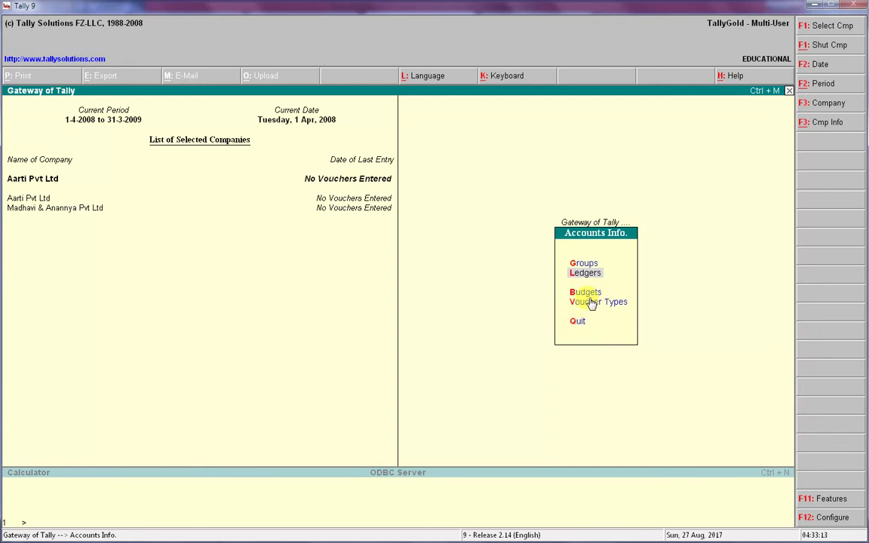
key(Escape)
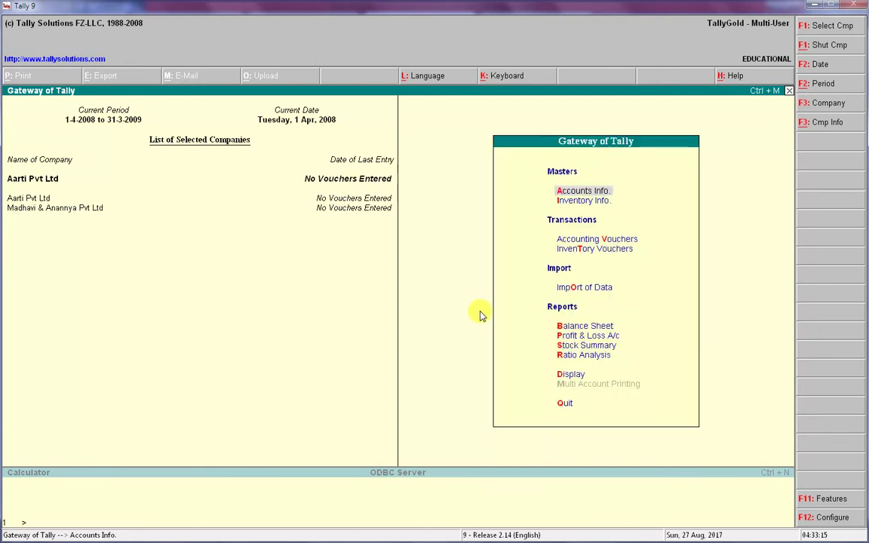
key(F3)
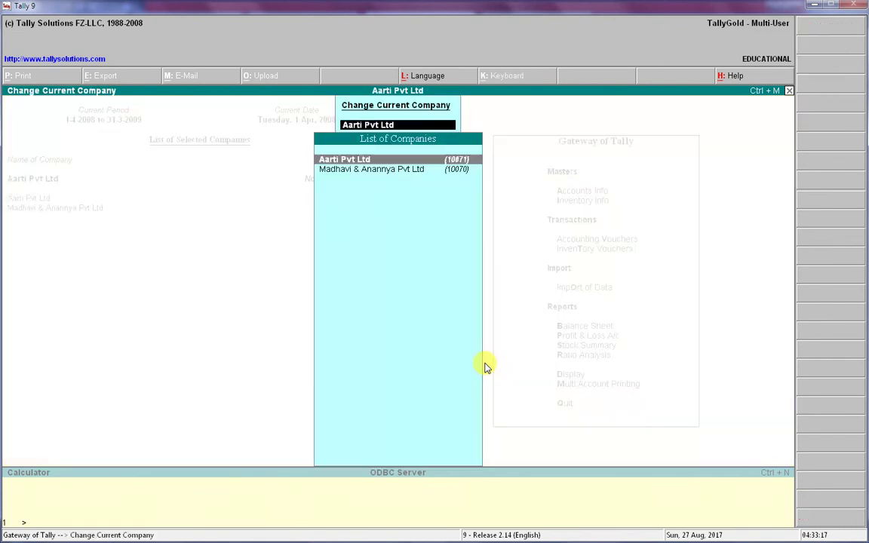
key(Down)
key(Return)
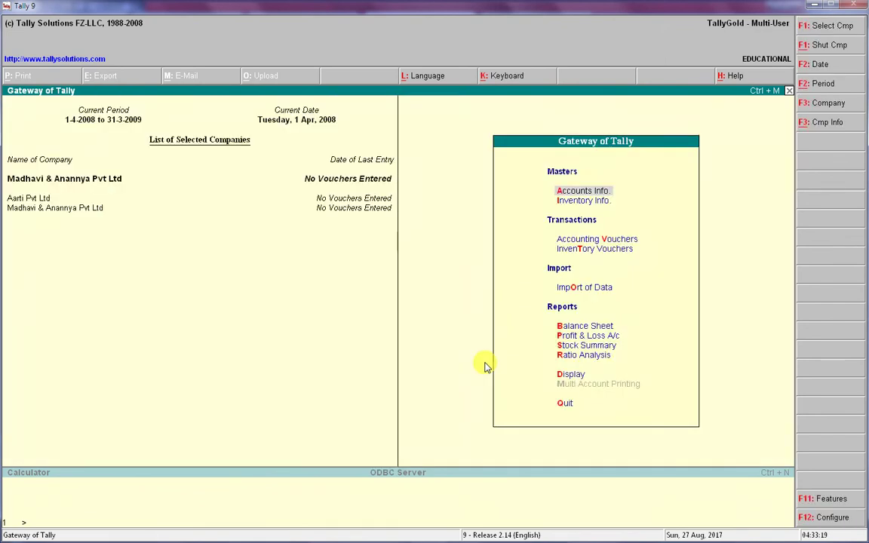
Browse its vouchers and Ledgers masters, then back out to Gateway of Tally.
key(v)
key(Escape)
key(y)
key(a)
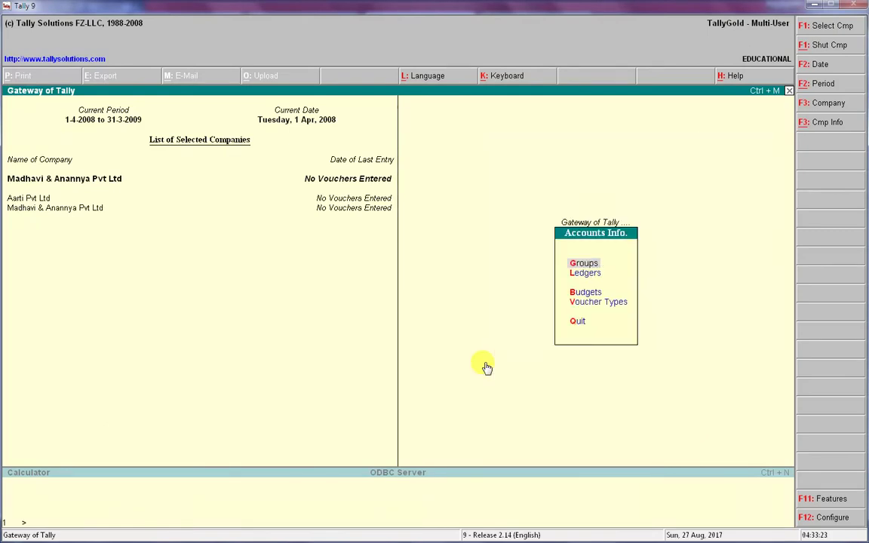
key(l)
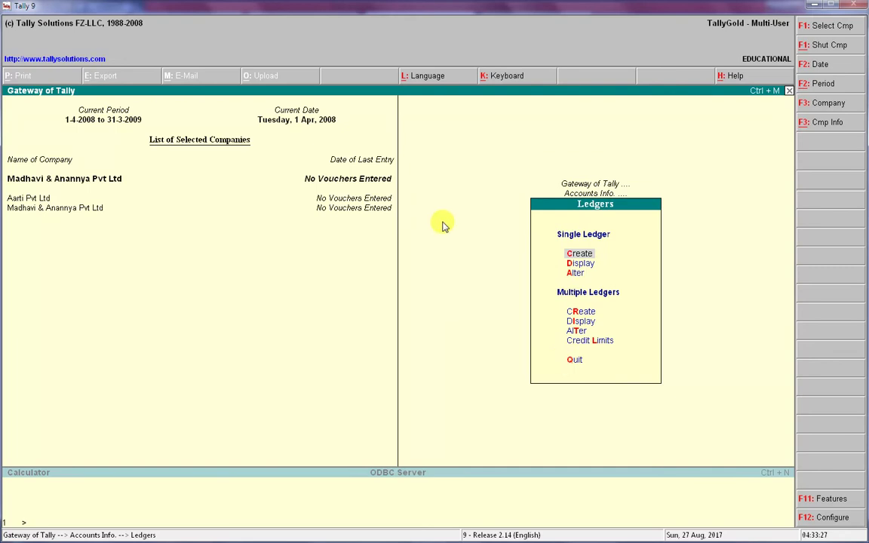
key(Escape)
key(Escape)
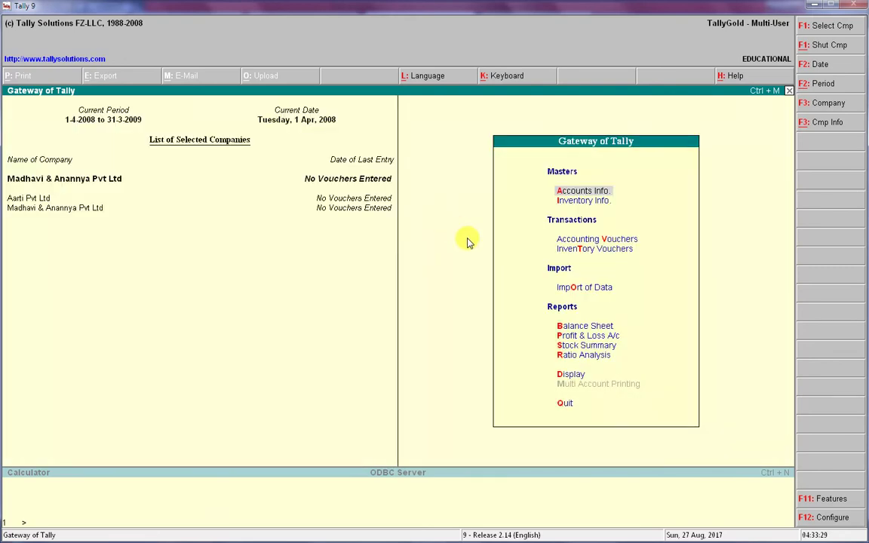